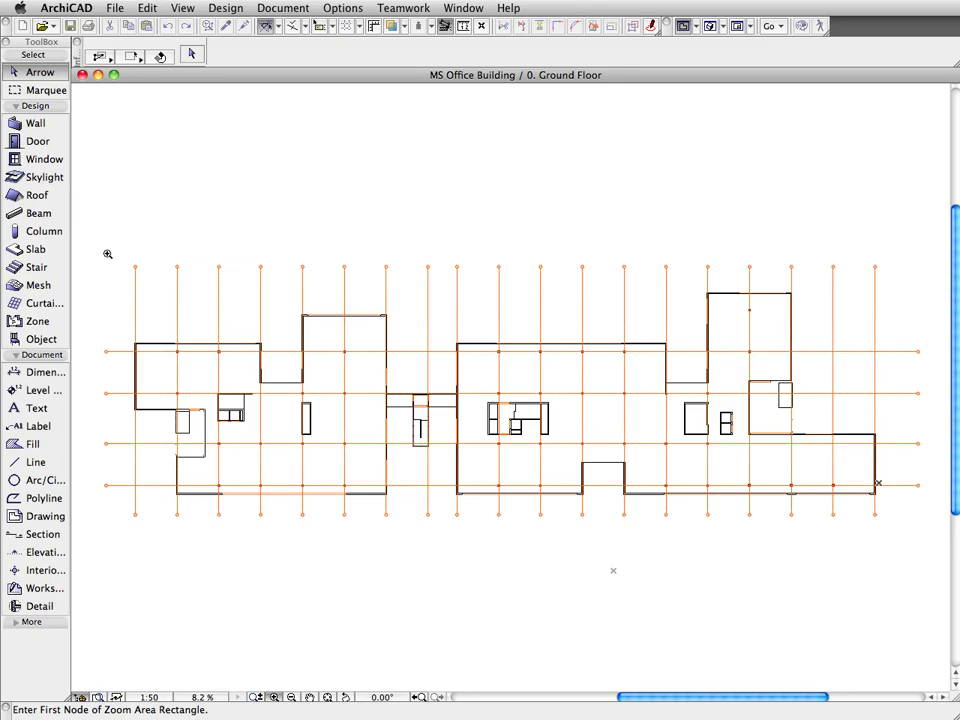
Step: Zoom into a window of the ground floor plan, then bring up the File menu
{"action": "left_click", "coordinate": [98, 251]}
{"action": "left_click", "coordinate": [399, 536]}
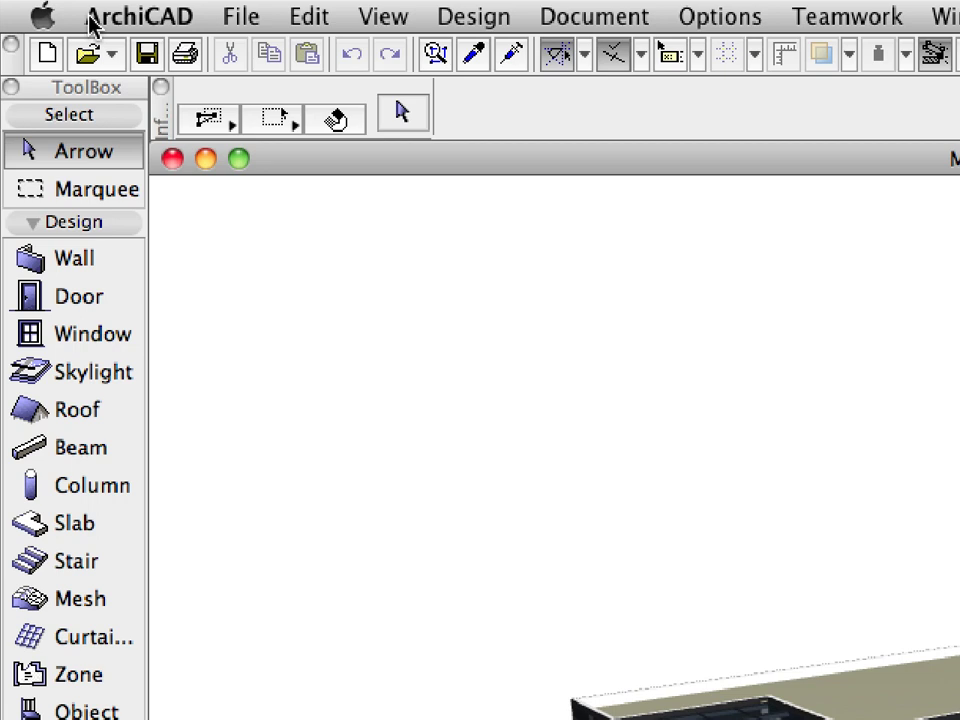
{"action": "left_click", "coordinate": [115, 10]}
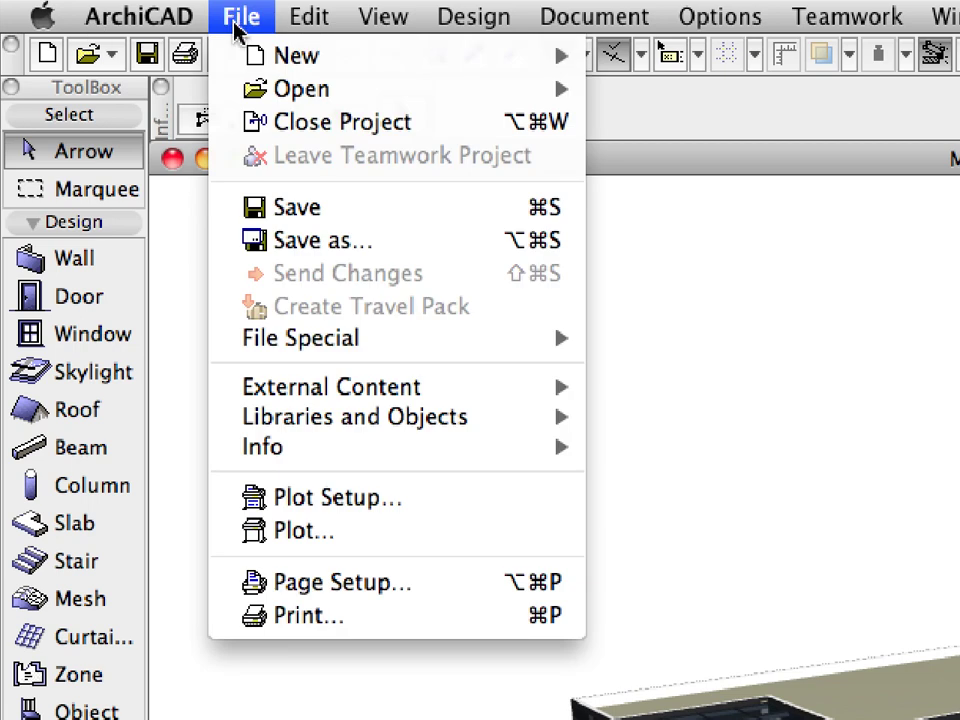
Step: Save the project as IFC 2x3 with the Data Exchange with Revit Structure translator
{"action": "left_click", "coordinate": [447, 253]}
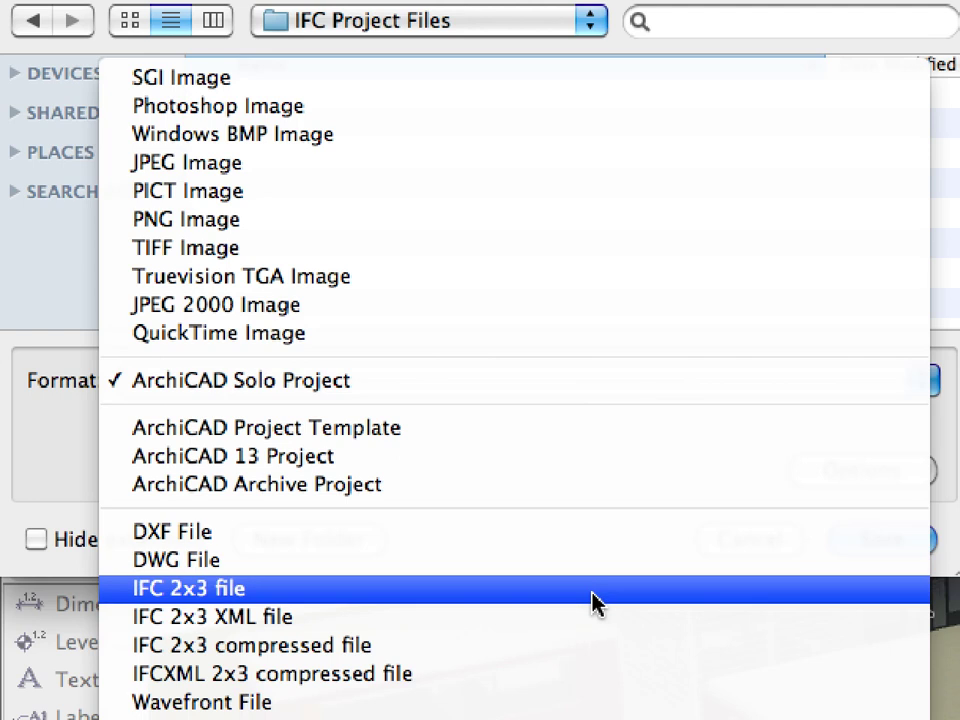
{"action": "left_click", "coordinate": [592, 603]}
{"action": "left_click", "coordinate": [585, 488]}
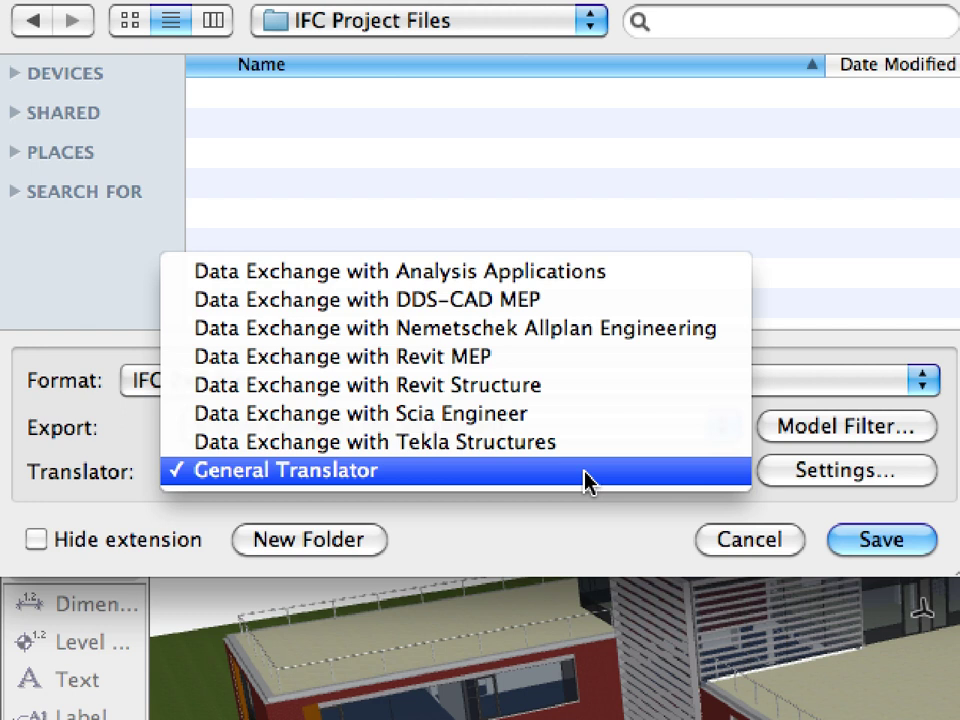
{"action": "left_click", "coordinate": [606, 385]}
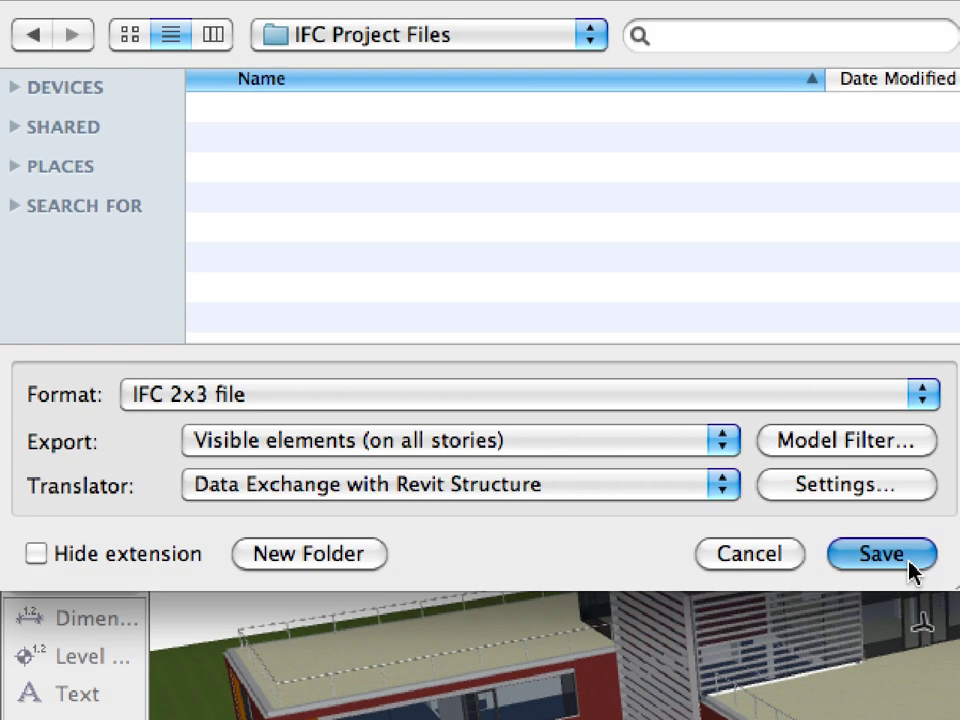
{"action": "left_click", "coordinate": [910, 564]}
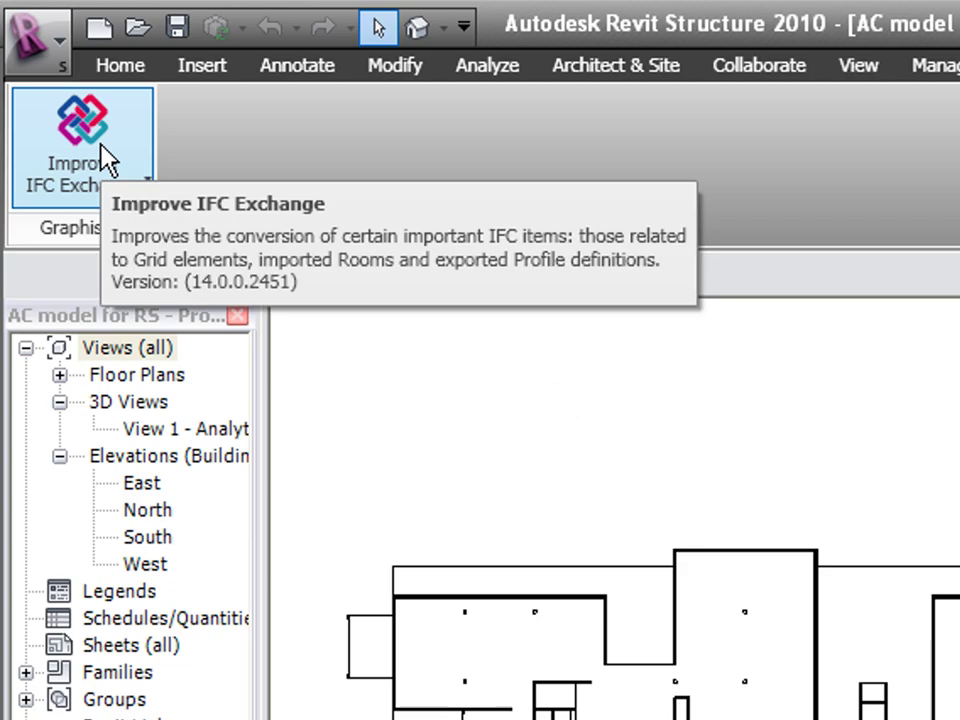
Step: Open the Improve IFC Exchange dropdown in Revit Structure
{"action": "left_click", "coordinate": [105, 160]}
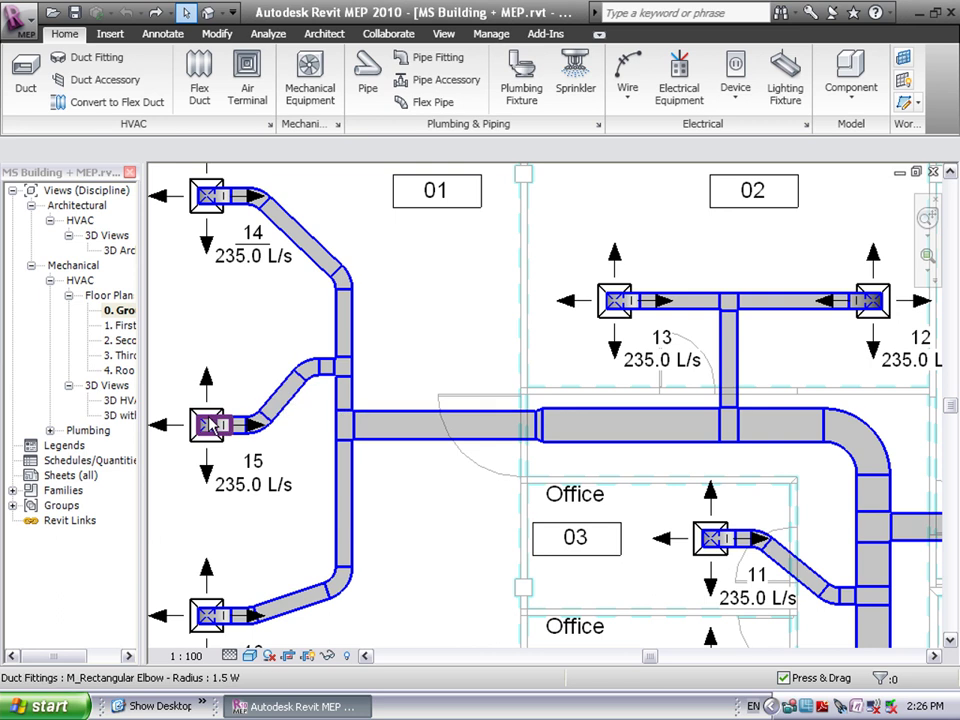
Step: Open the 3D HVAC view and check a 300x300 duct: 2743.2 mm offset, 235 L/s
{"action": "double_click", "coordinate": [113, 401]}
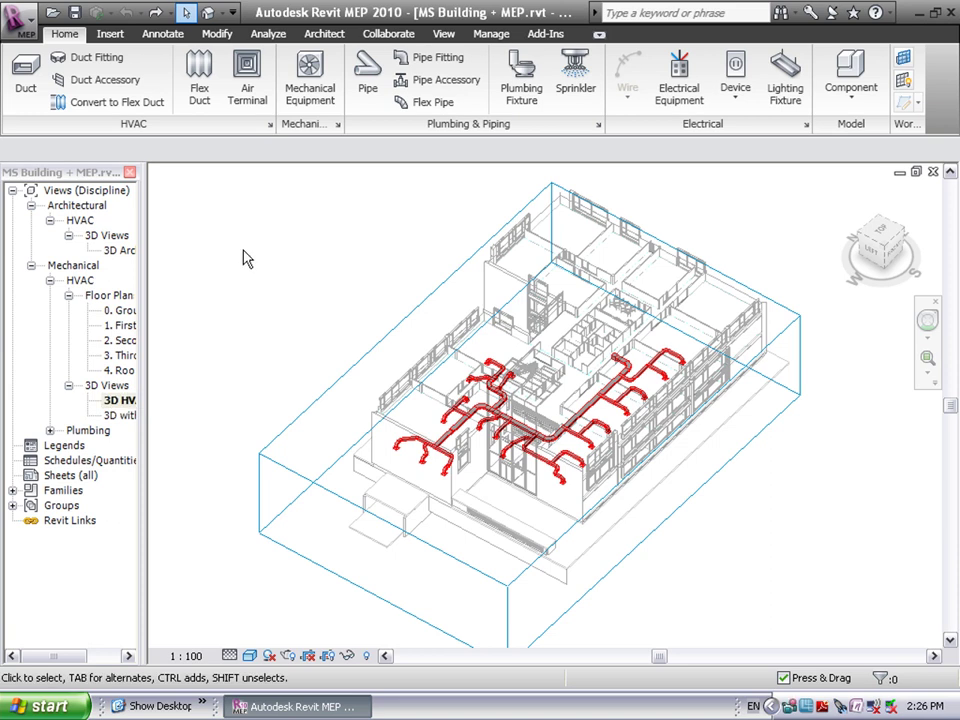
{"action": "scroll", "coordinate": [600, 480], "scroll_direction": "up", "scroll_amount": 8}
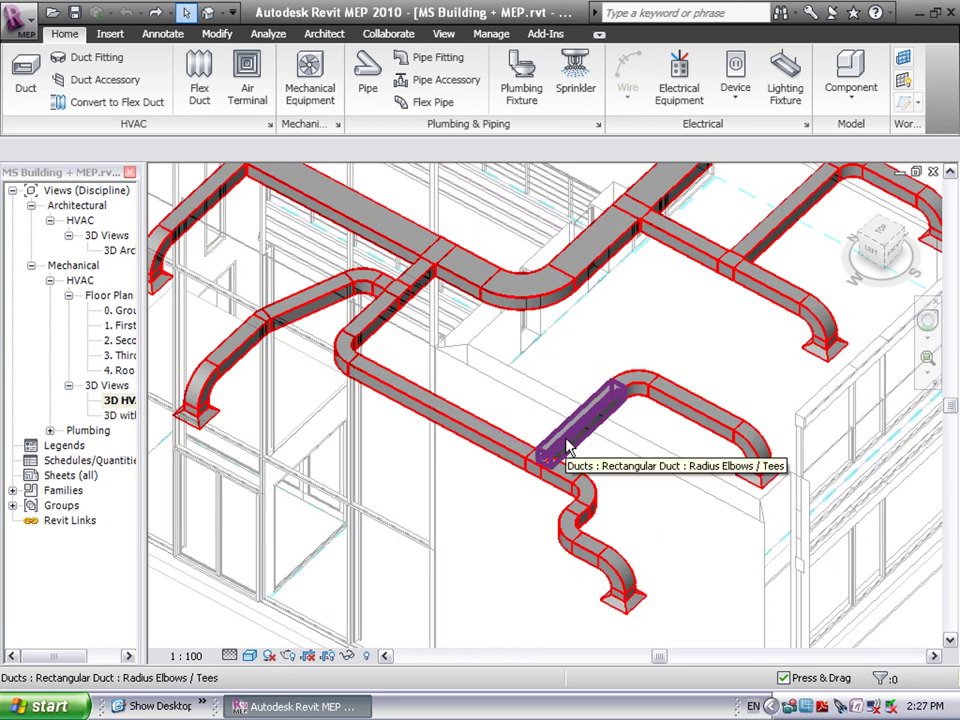
{"action": "left_click", "coordinate": [567, 447]}
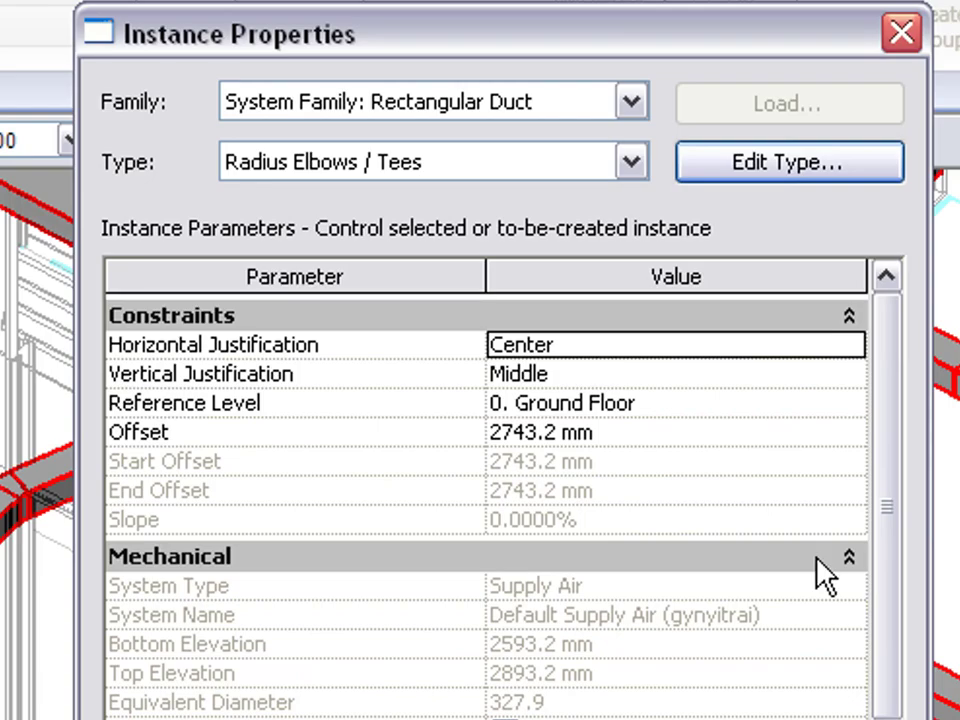
{"action": "left_click_drag", "start_coordinate": [889, 568], "coordinate": [893, 600]}
{"action": "scroll", "coordinate": [887, 654], "scroll_direction": "down", "scroll_amount": 3}
{"action": "scroll", "coordinate": [887, 654], "scroll_direction": "down", "scroll_amount": 4}
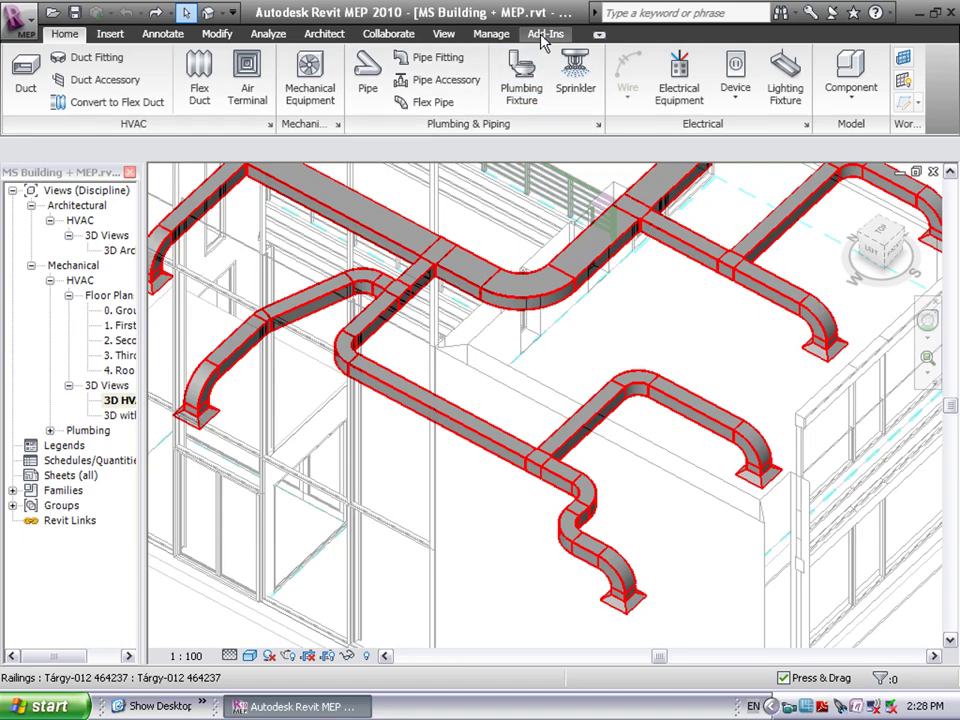
Step: Export the ductwork to ArchiCAD as 'REVIT MEP model.ifc', sending all 87 ducts
{"action": "left_click", "coordinate": [543, 38]}
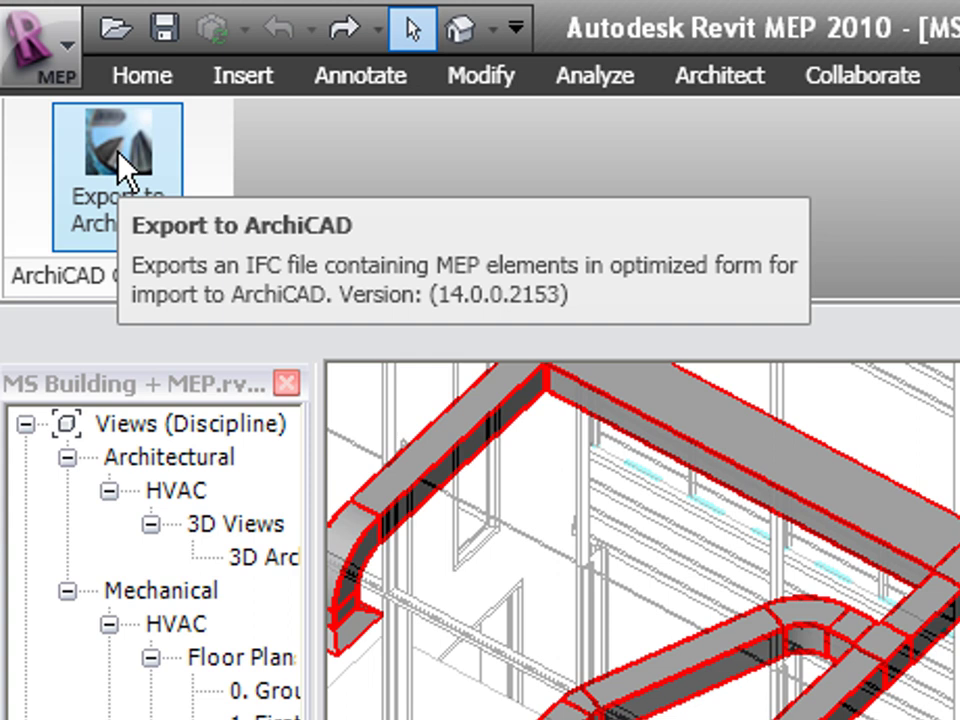
{"action": "left_click", "coordinate": [119, 159]}
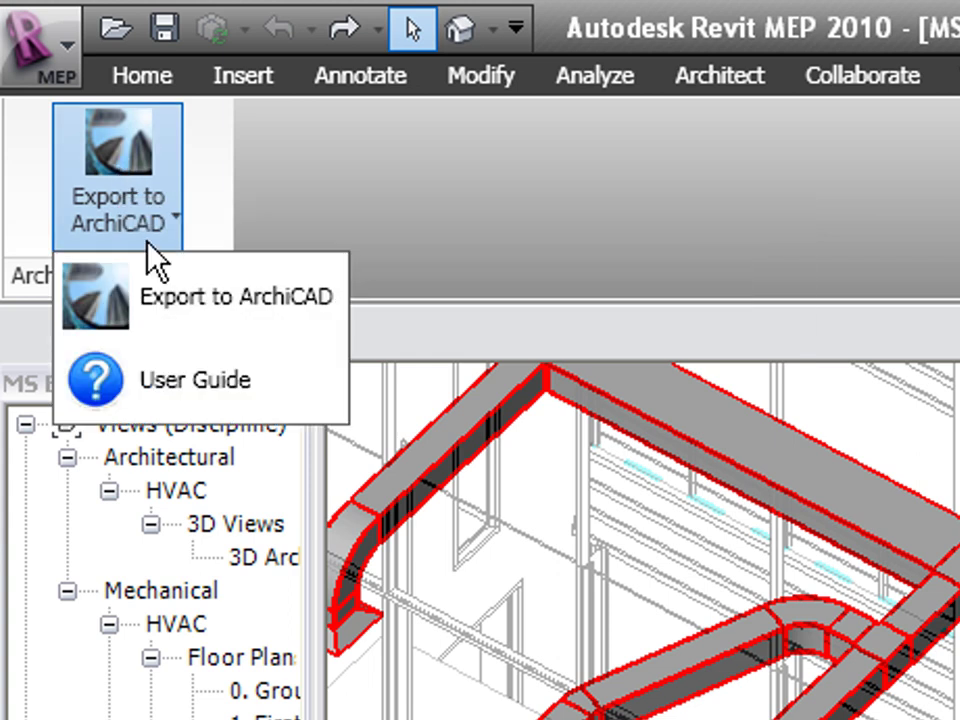
{"action": "left_click", "coordinate": [179, 302]}
{"action": "type", "text": "REVIT MEP model.ifc"}
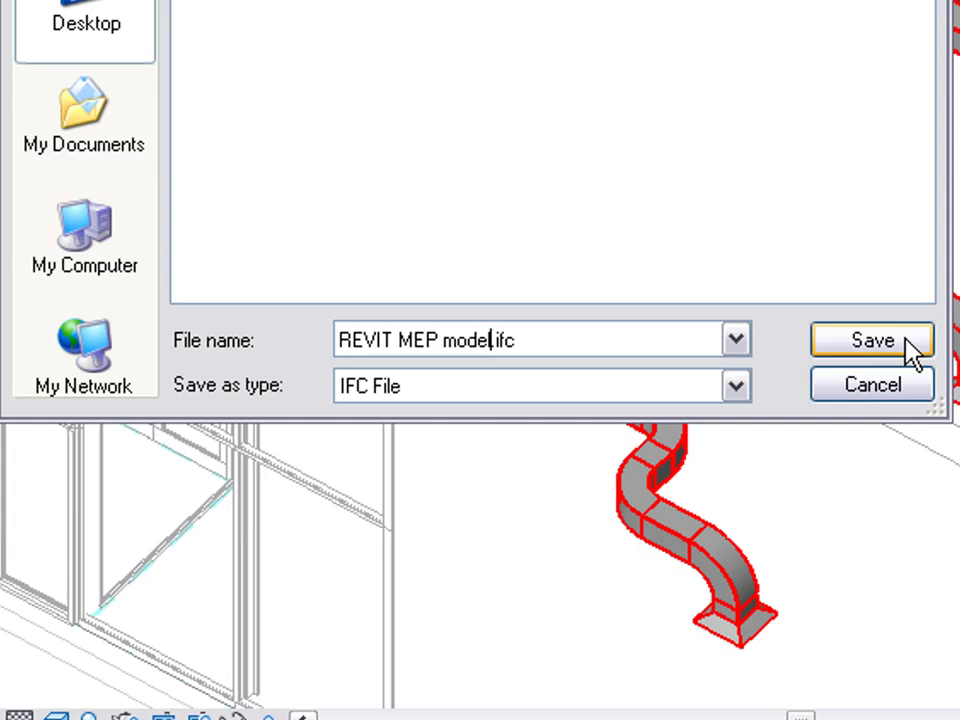
{"action": "left_click", "coordinate": [912, 350]}
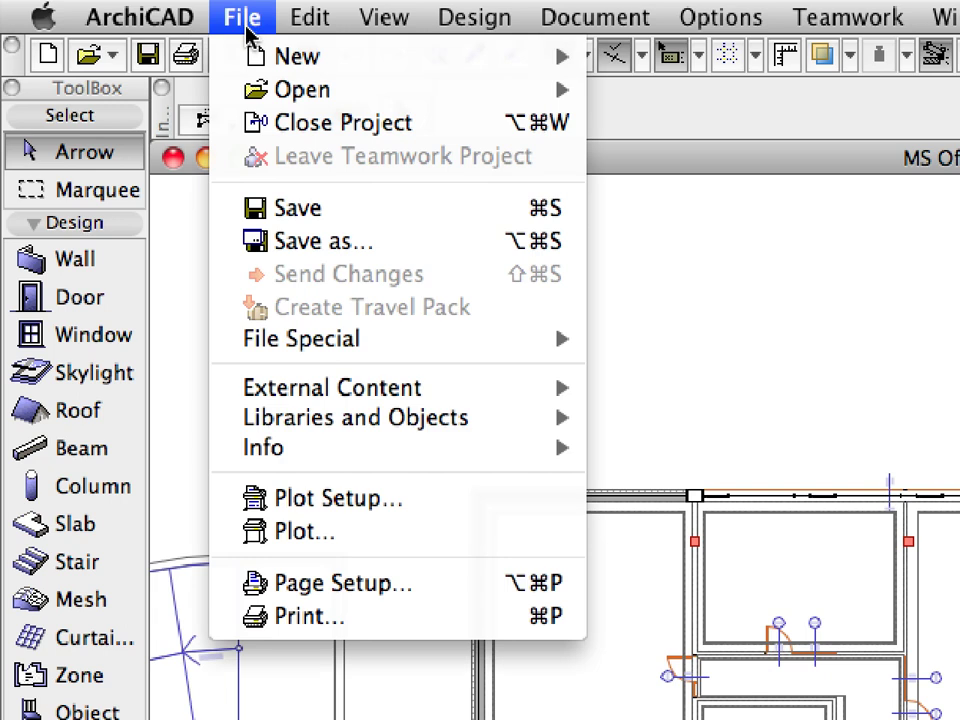
{"action": "mouse_move", "coordinate": [302, 339]}
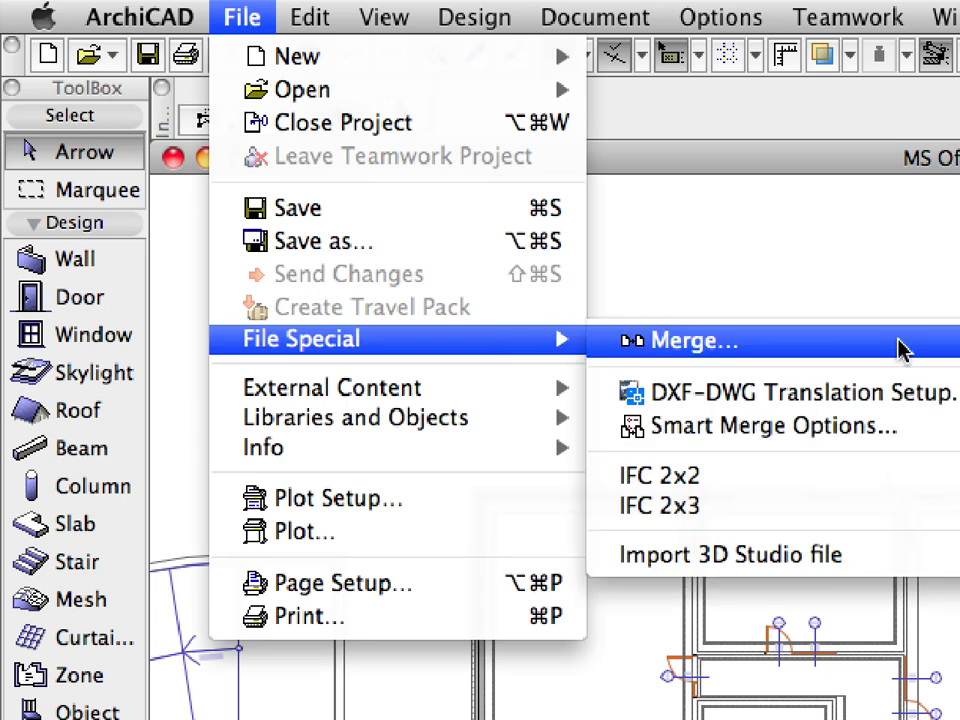
Step: Merge MS Building-REVIT MEP.ifc using the Data Exchange with Revit MEP translator
{"action": "left_click", "coordinate": [903, 345]}
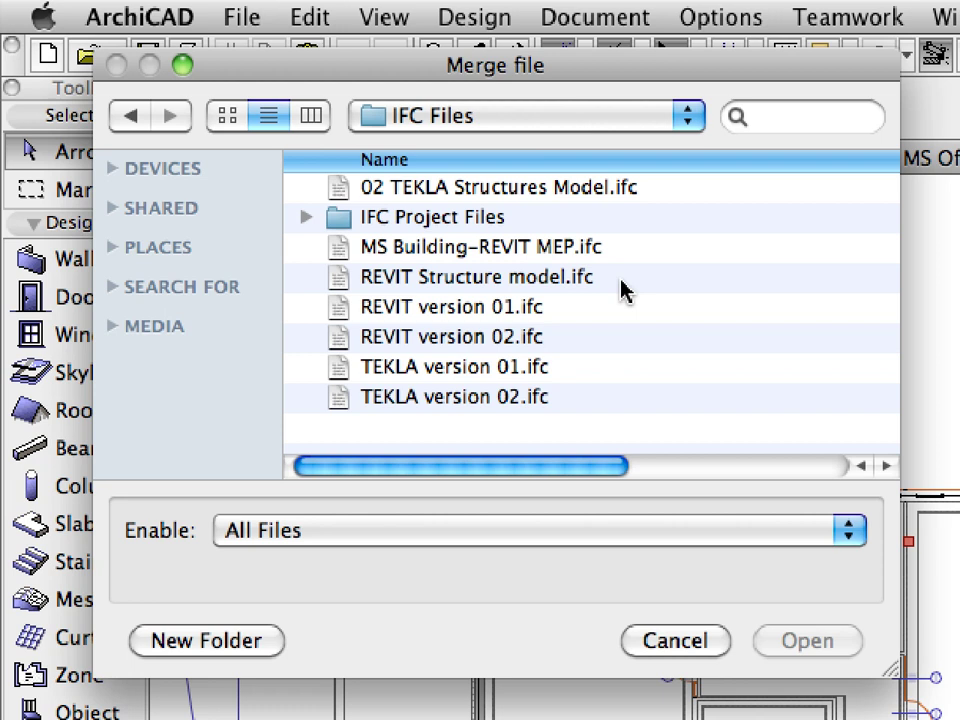
{"action": "left_click", "coordinate": [628, 254]}
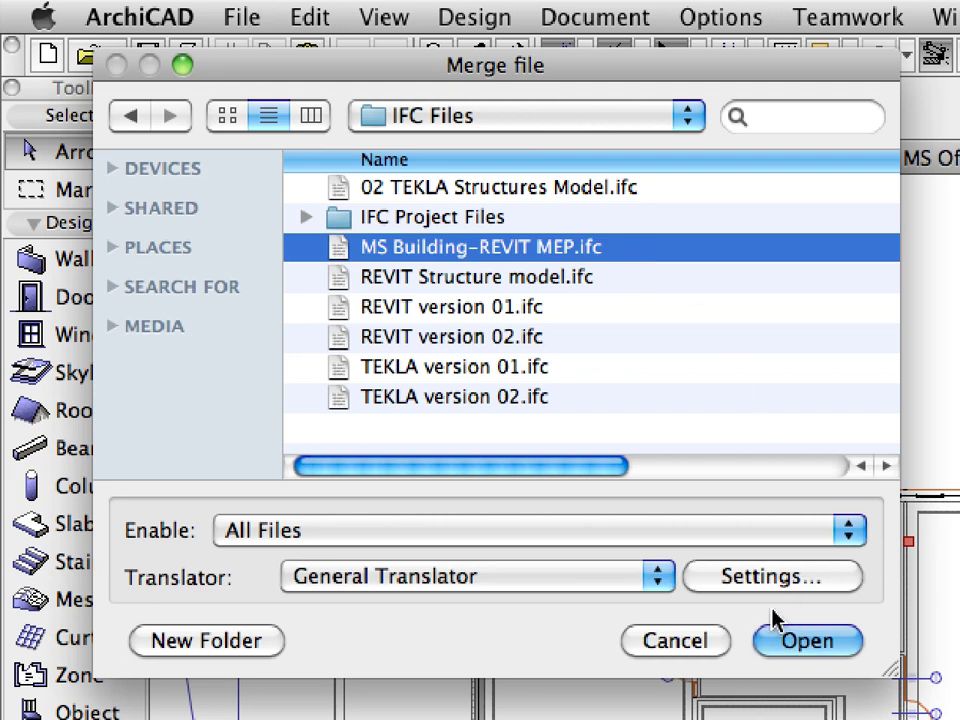
{"action": "left_click", "coordinate": [660, 582]}
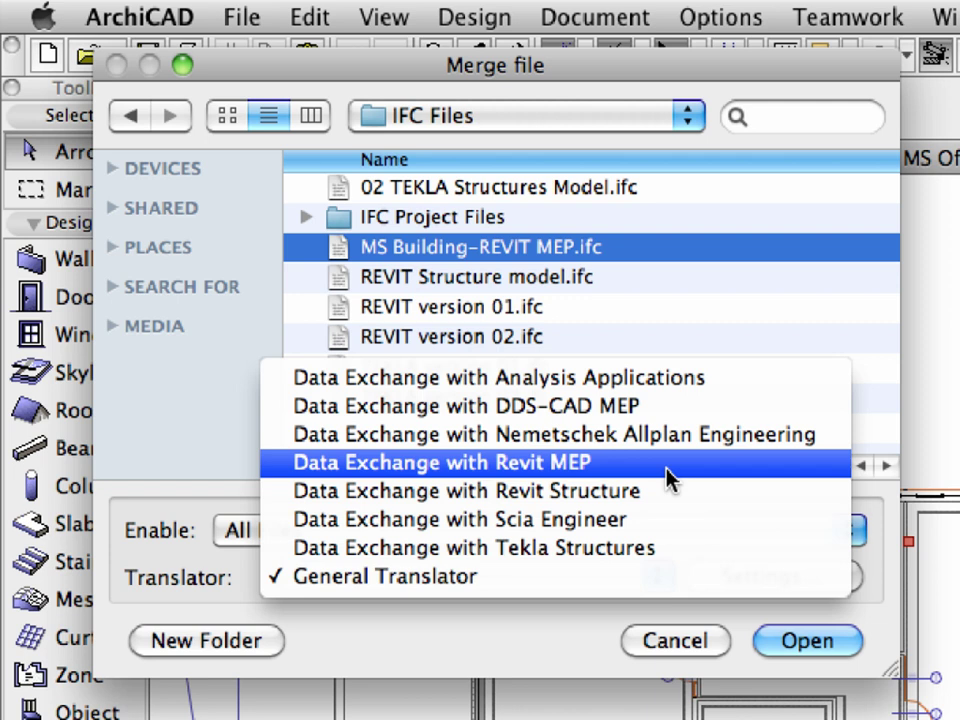
{"action": "left_click", "coordinate": [667, 478]}
{"action": "left_click", "coordinate": [843, 639]}
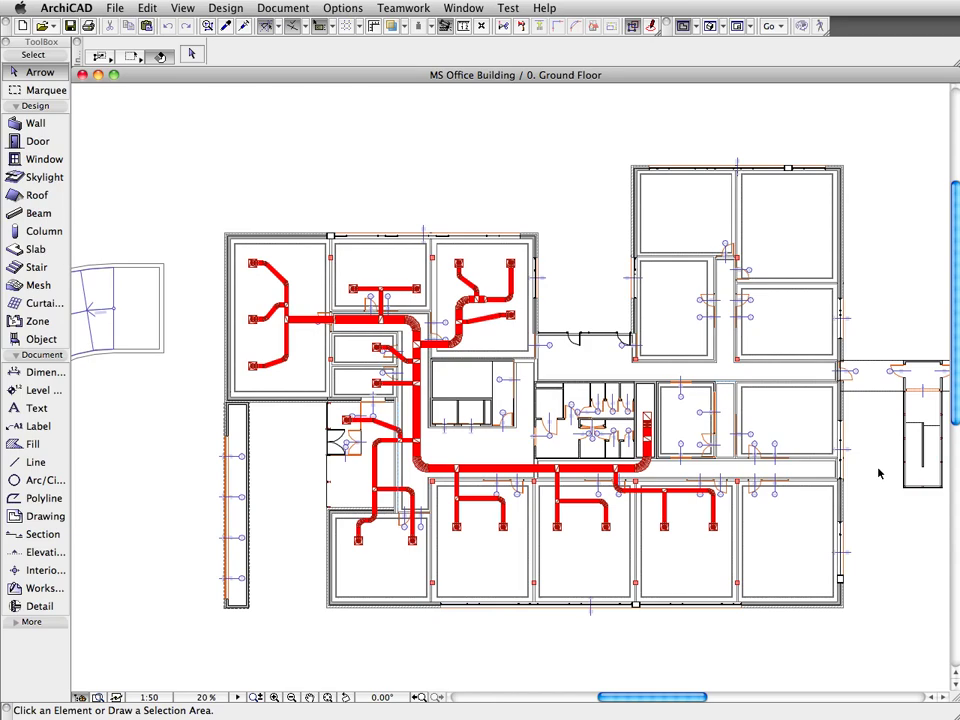
{"action": "scroll", "coordinate": [297, 285], "scroll_direction": "up", "scroll_amount": 2}
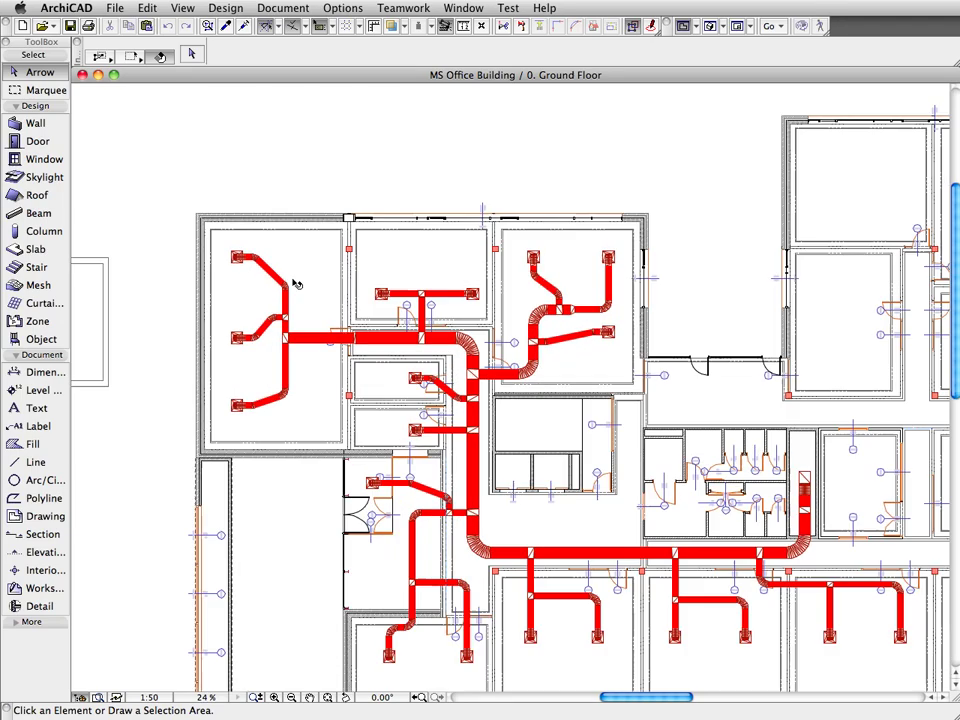
{"action": "scroll", "coordinate": [297, 285], "scroll_direction": "up", "scroll_amount": 2}
{"action": "scroll", "coordinate": [285, 295], "scroll_direction": "up", "scroll_amount": 2}
{"action": "scroll", "coordinate": [274, 300], "scroll_direction": "up", "scroll_amount": 1}
{"action": "scroll", "coordinate": [262, 350], "scroll_direction": "up", "scroll_amount": 2}
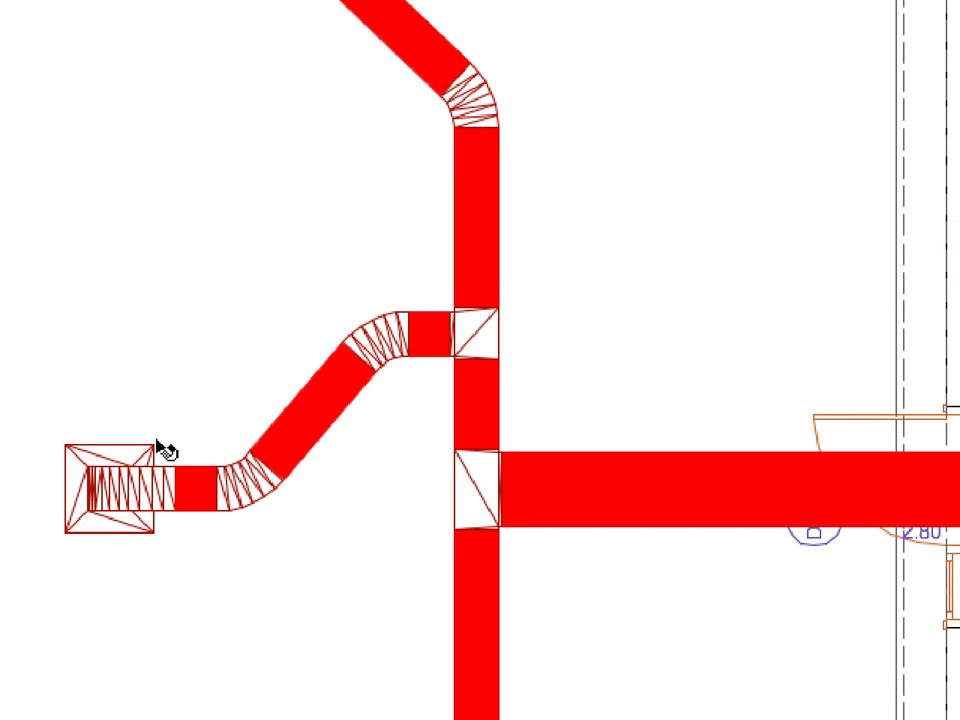
Step: Zoom into the 3D model and select the short connecting duct segment
{"action": "scroll", "coordinate": [562, 463], "scroll_direction": "up", "scroll_amount": 2}
{"action": "scroll", "coordinate": [573, 459], "scroll_direction": "up", "scroll_amount": 2}
{"action": "scroll", "coordinate": [573, 459], "scroll_direction": "up", "scroll_amount": 2}
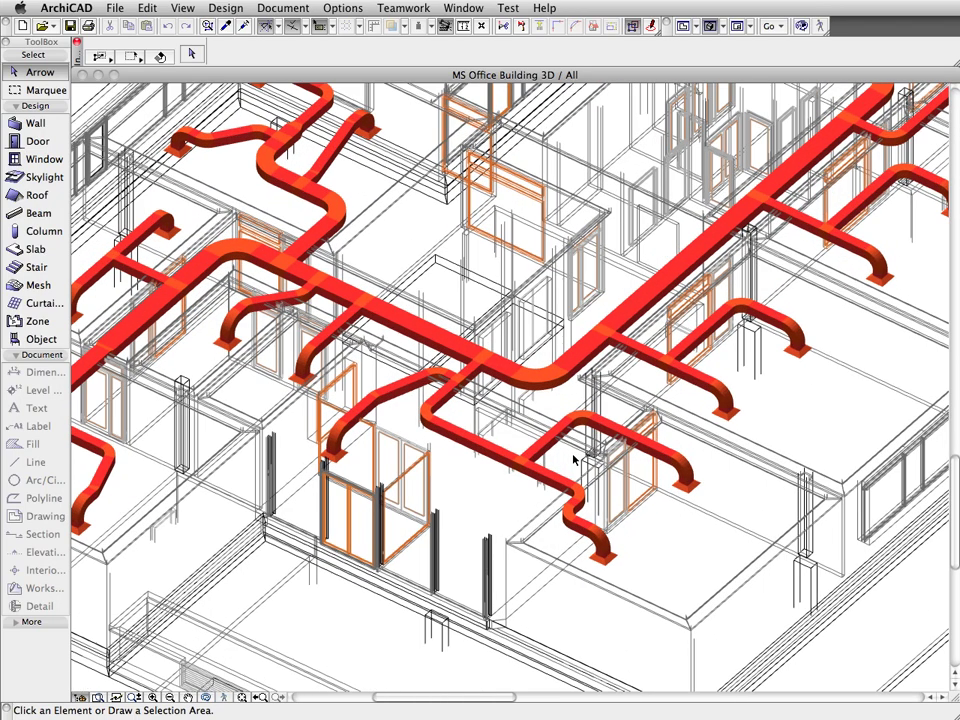
{"action": "scroll", "coordinate": [573, 459], "scroll_direction": "up", "scroll_amount": 2}
{"action": "scroll", "coordinate": [573, 459], "scroll_direction": "up", "scroll_amount": 2}
{"action": "scroll", "coordinate": [573, 459], "scroll_direction": "up", "scroll_amount": 2}
{"action": "scroll", "coordinate": [573, 459], "scroll_direction": "up", "scroll_amount": 2}
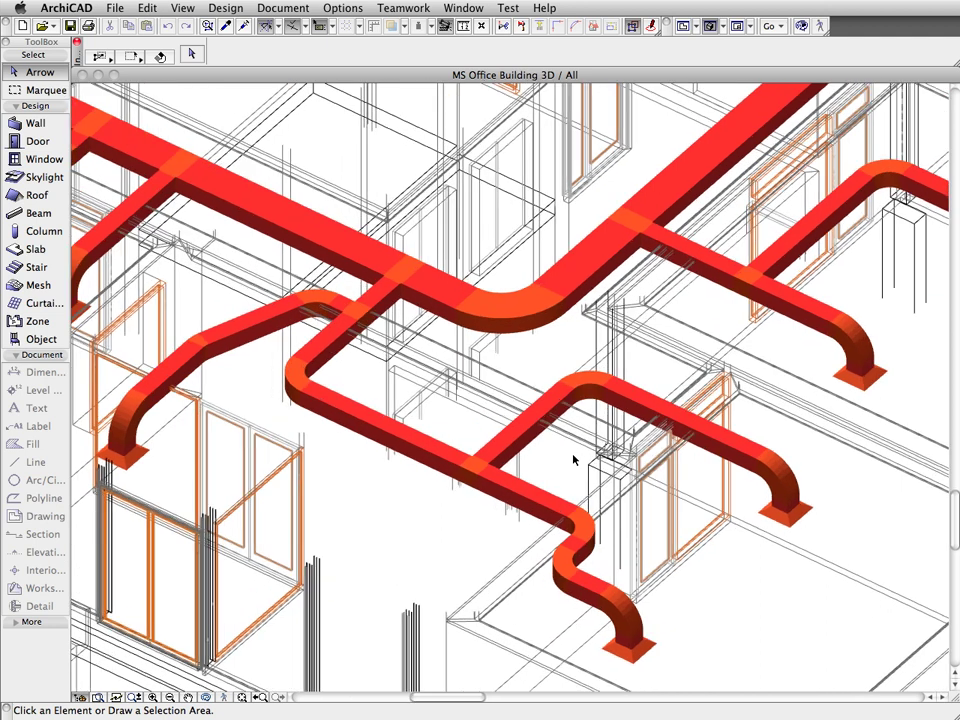
{"action": "scroll", "coordinate": [573, 459], "scroll_direction": "up", "scroll_amount": 2}
{"action": "scroll", "coordinate": [573, 459], "scroll_direction": "up", "scroll_amount": 2}
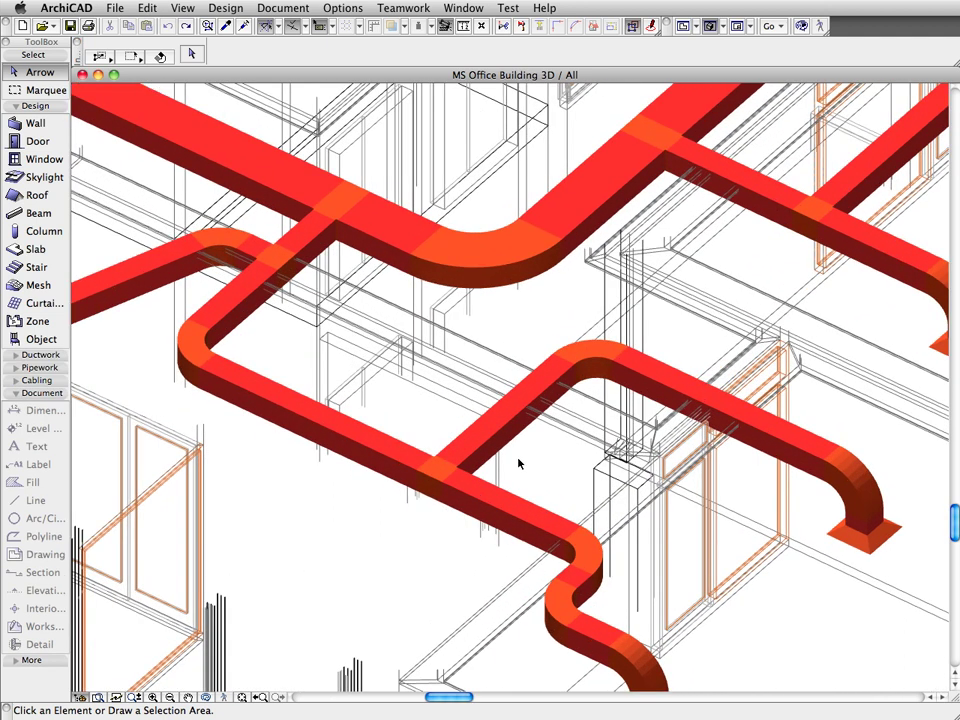
{"action": "scroll", "coordinate": [519, 462], "scroll_direction": "up", "scroll_amount": 3}
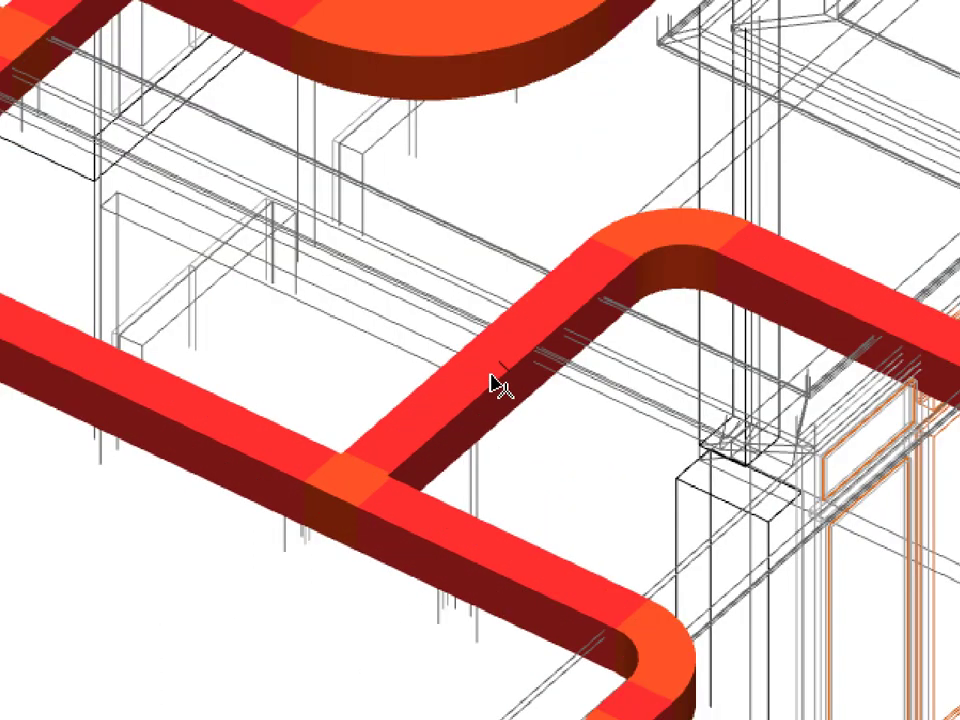
{"action": "left_click", "coordinate": [497, 385]}
{"action": "left_click", "coordinate": [496, 384]}
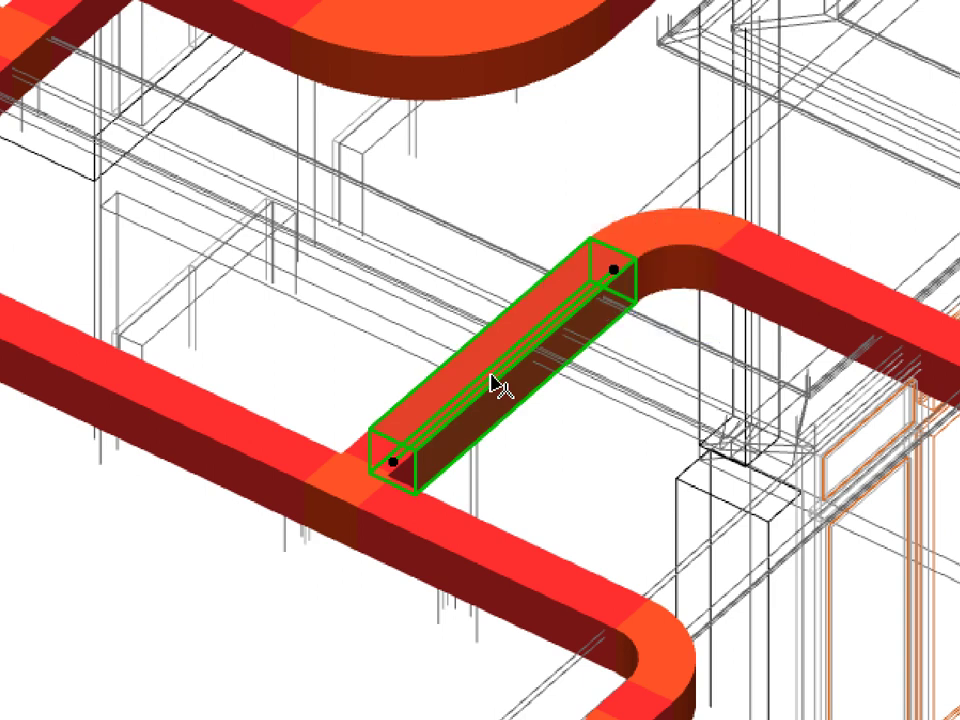
Step: Offset the duct segment's edge sideways by about 719 mm
{"action": "left_click", "coordinate": [494, 382]}
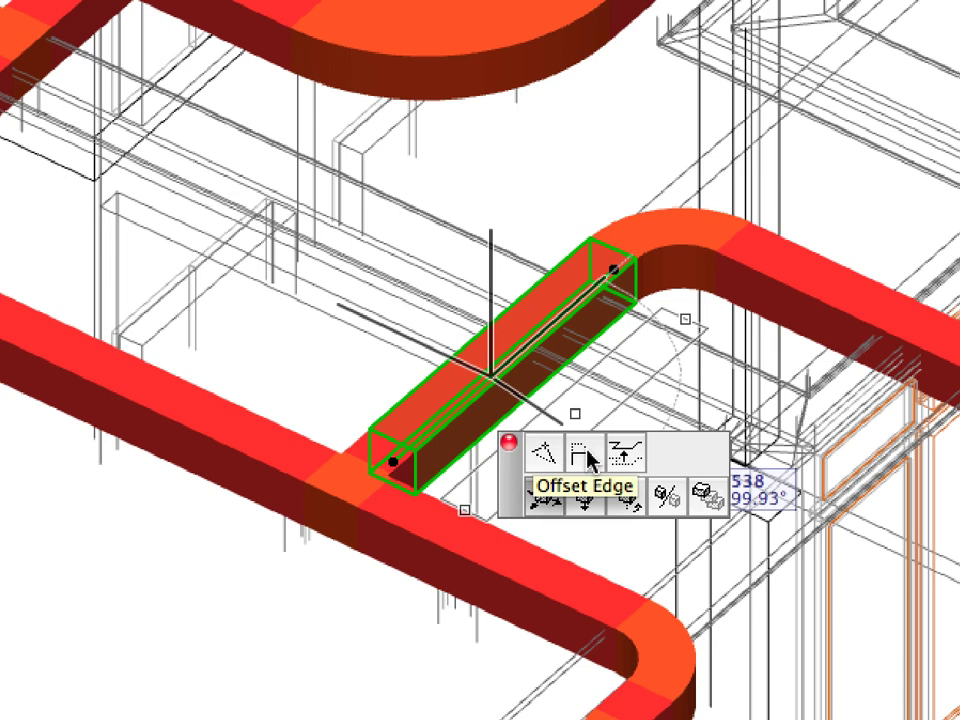
{"action": "left_click", "coordinate": [588, 458]}
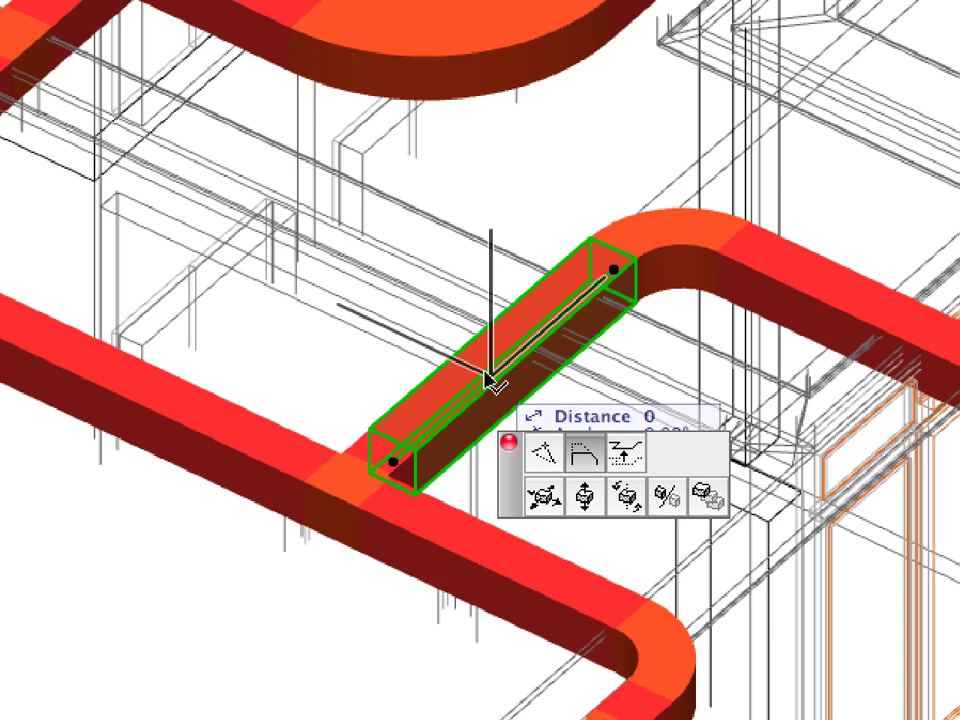
{"action": "left_click", "coordinate": [368, 317]}
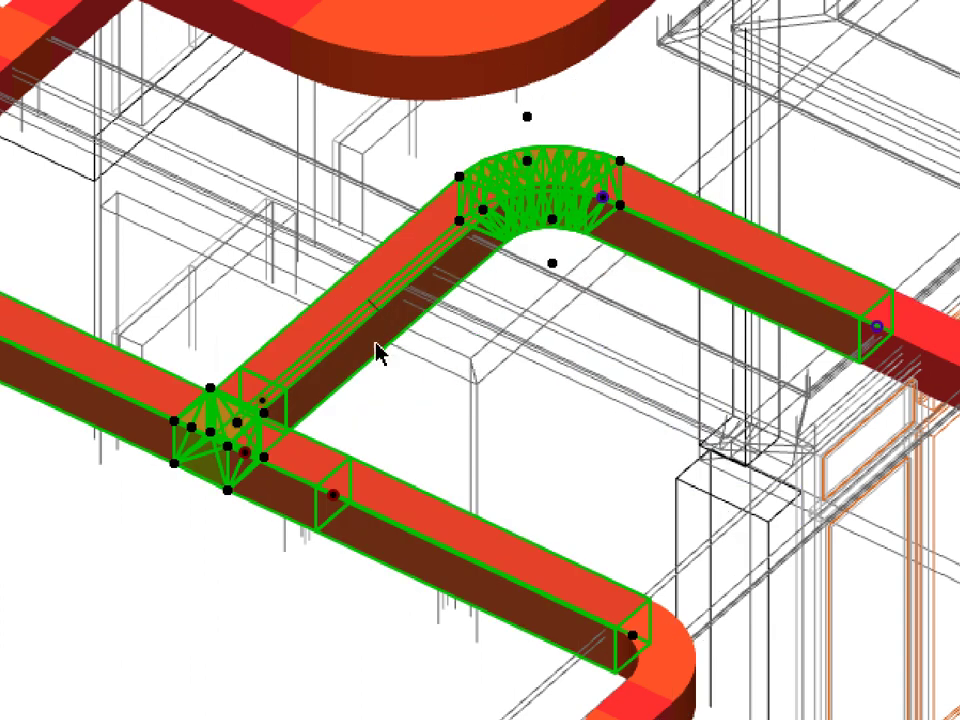
{"action": "left_click", "coordinate": [395, 405]}
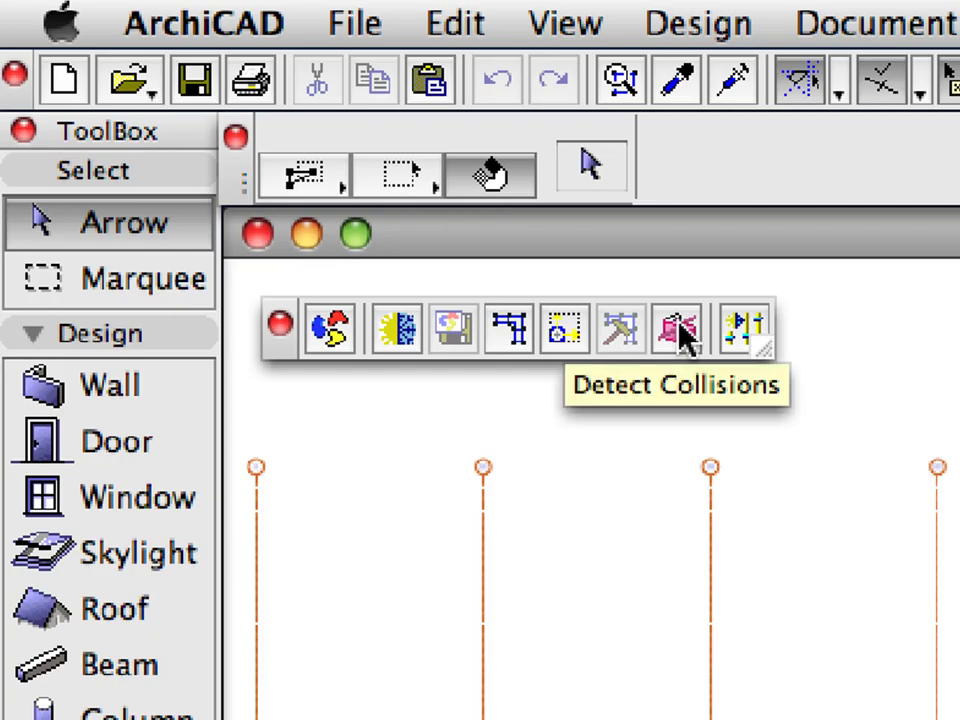
Step: Detect collisions, show the three Mark-Up clash entries, and highlight Clash 003 in 3D
{"action": "left_click", "coordinate": [684, 338]}
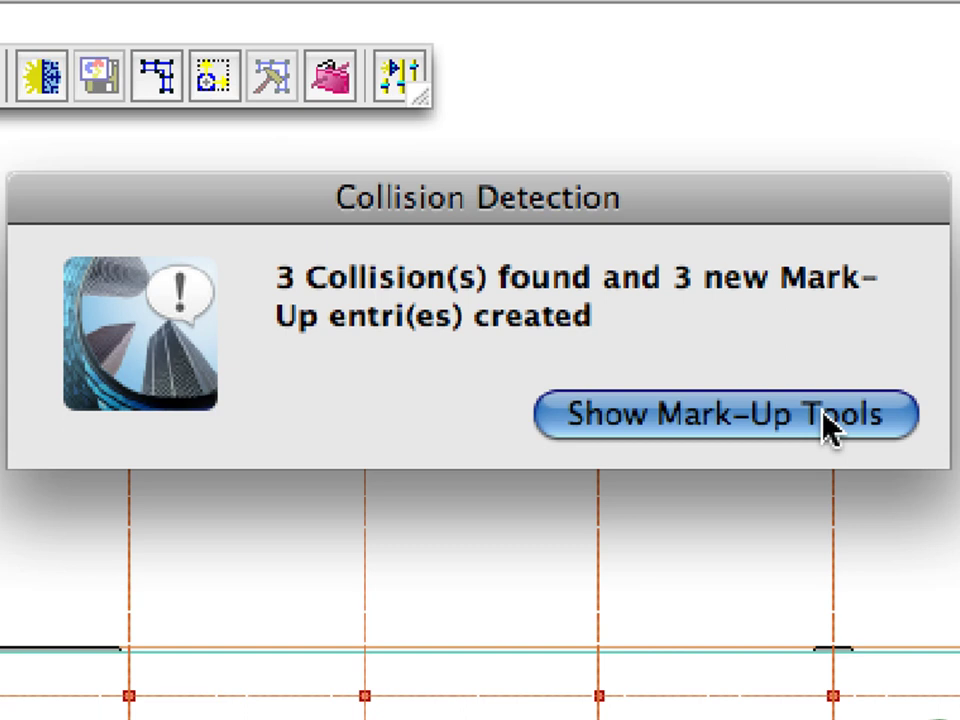
{"action": "left_click", "coordinate": [828, 425]}
{"action": "left_click", "coordinate": [27, 464]}
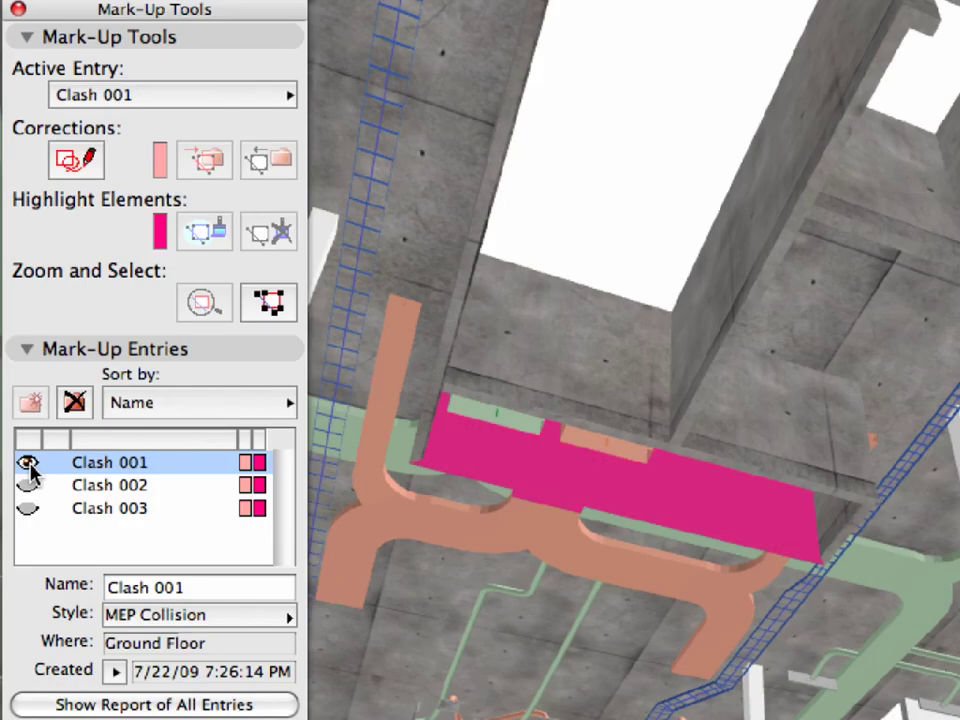
{"action": "left_click", "coordinate": [28, 509]}
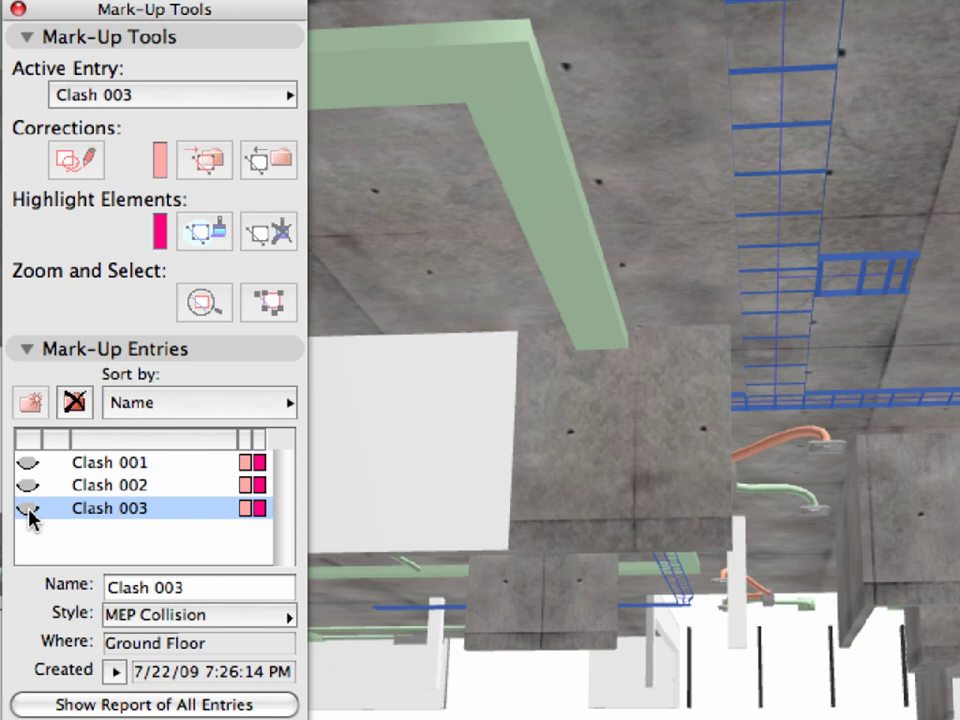
{"action": "left_click", "coordinate": [29, 511]}
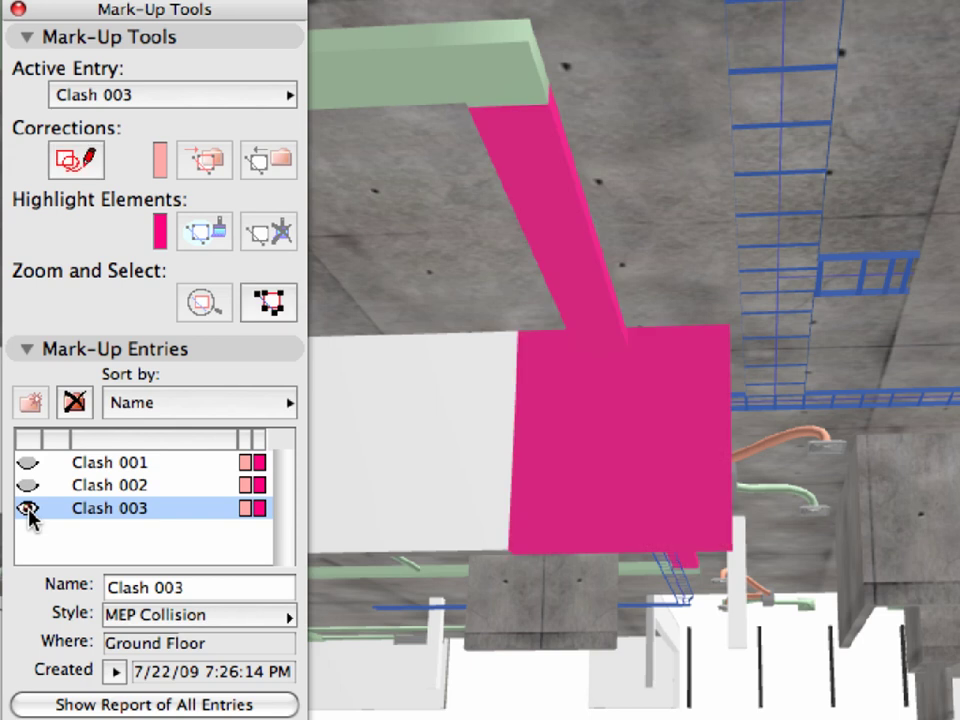